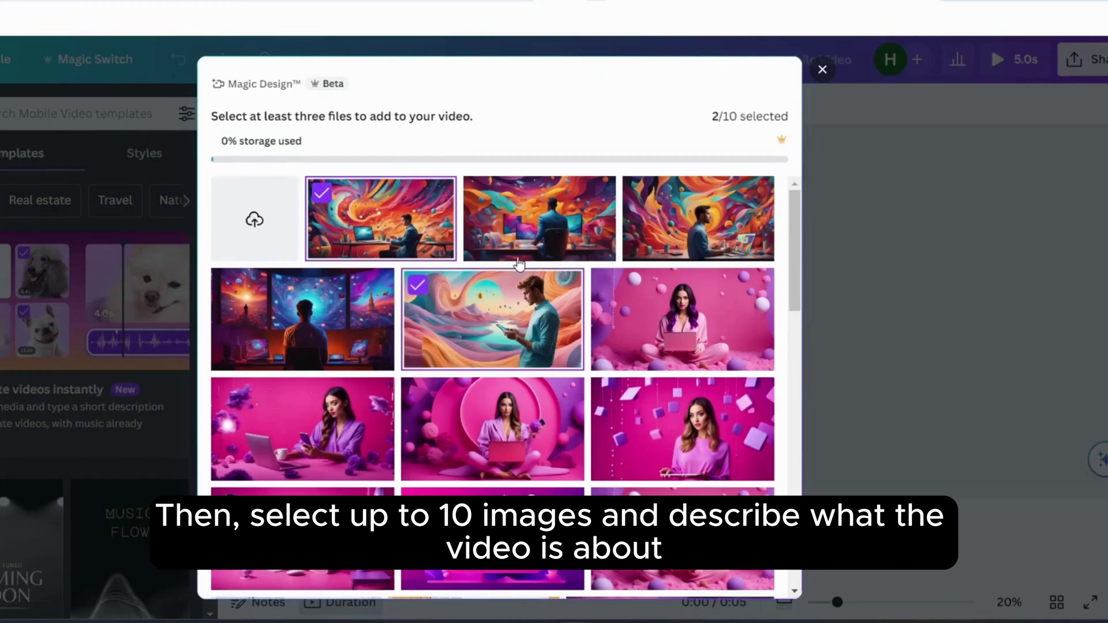
# - Select eight more uploaded images so that ten files are chosen for the Magic Design video
pyautogui.click(670, 248)
pyautogui.click(667, 335)
pyautogui.click(640, 410)
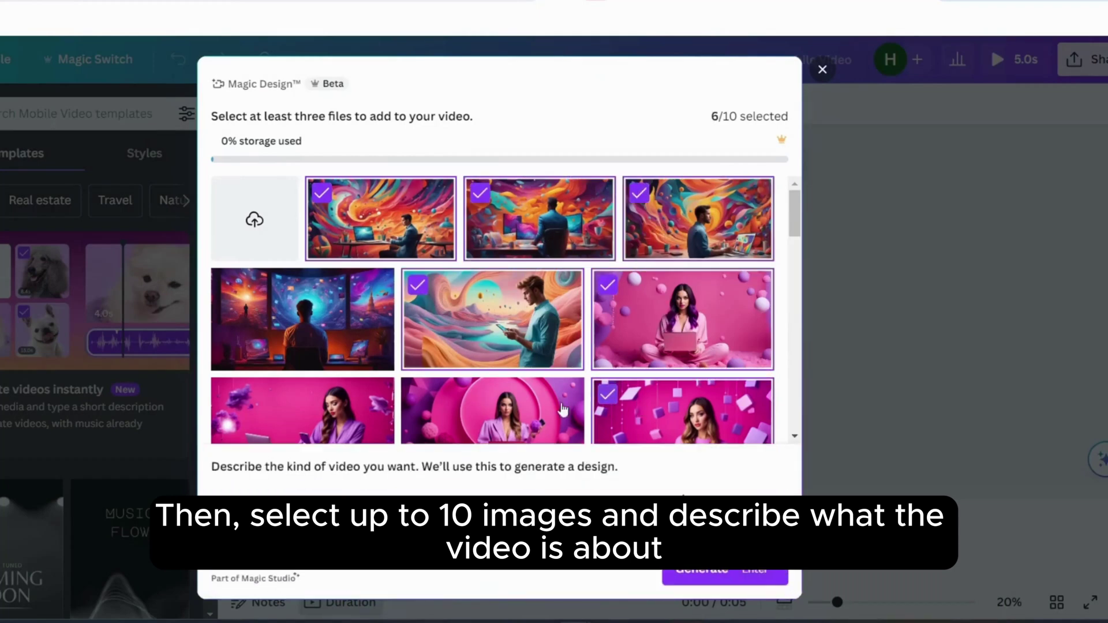
pyautogui.click(502, 412)
pyautogui.click(347, 412)
pyautogui.click(339, 346)
pyautogui.scroll(-3, 339, 347)
pyautogui.click(339, 346)
pyautogui.click(536, 359)
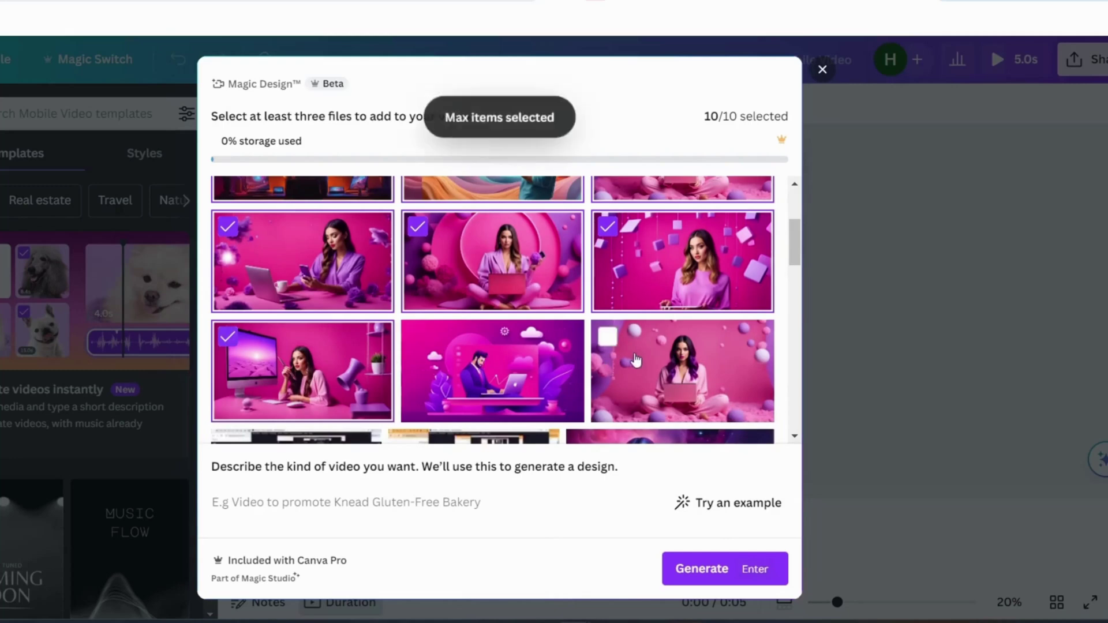
# - Describe the video as "Top Instagram Marketing Tips" and generate it
pyautogui.click(437, 513)
pyautogui.write('T')
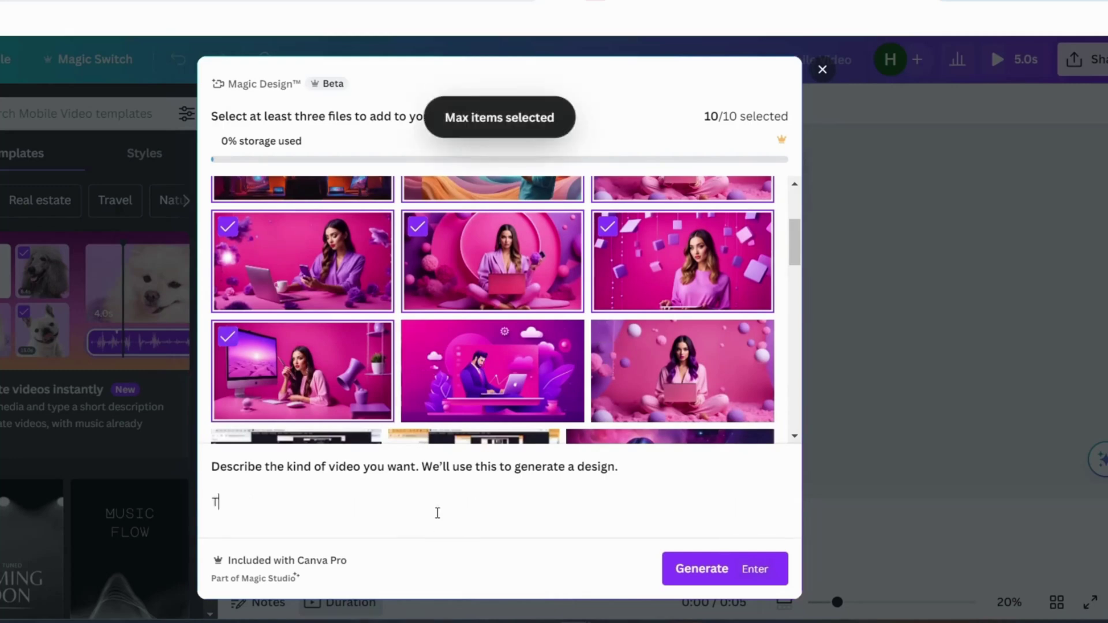
pyautogui.write('op Instagram Marketing Tips')
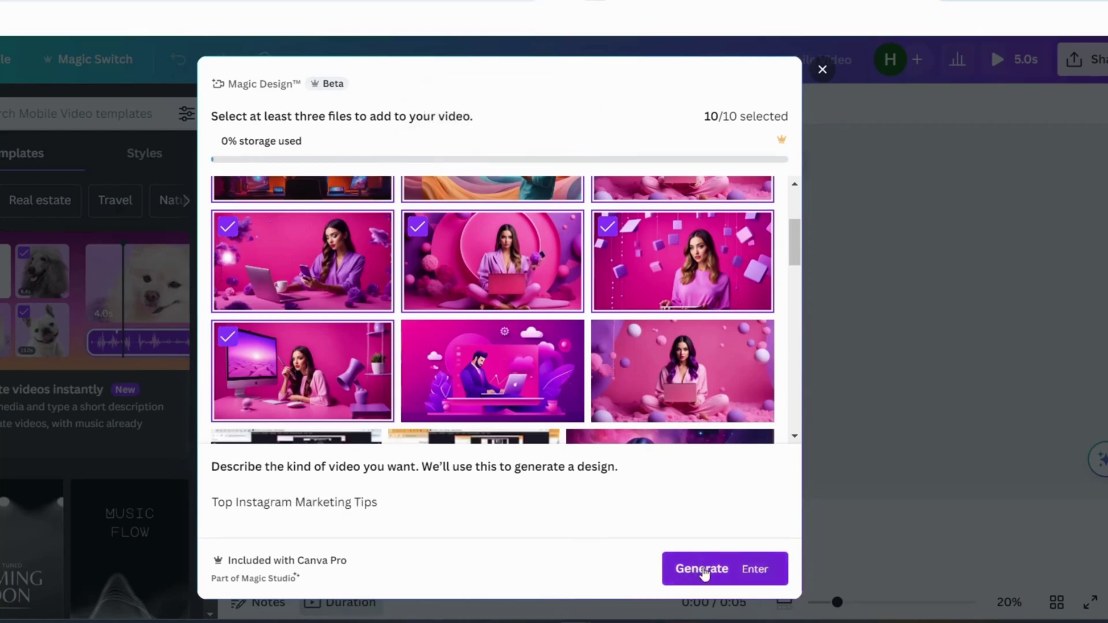
pyautogui.click(704, 568)
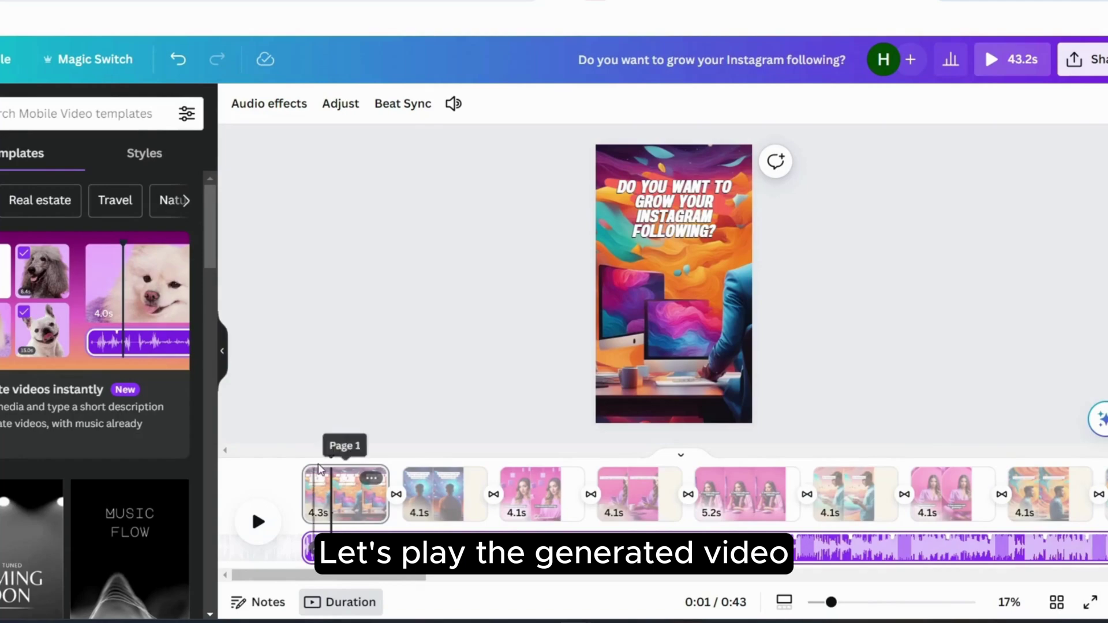
# - Play the generated video from the beginning in full screen, pause it and return to the editor
pyautogui.moveTo(330, 455); pyautogui.dragTo(301, 456)
pyautogui.click(1090, 603)
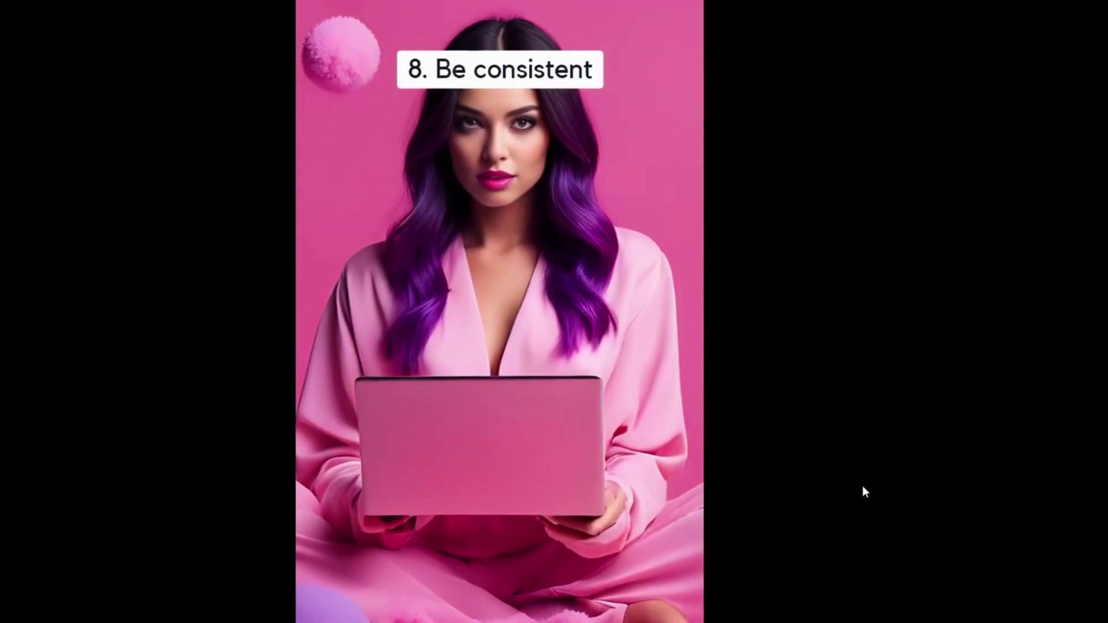
pyautogui.press('space')
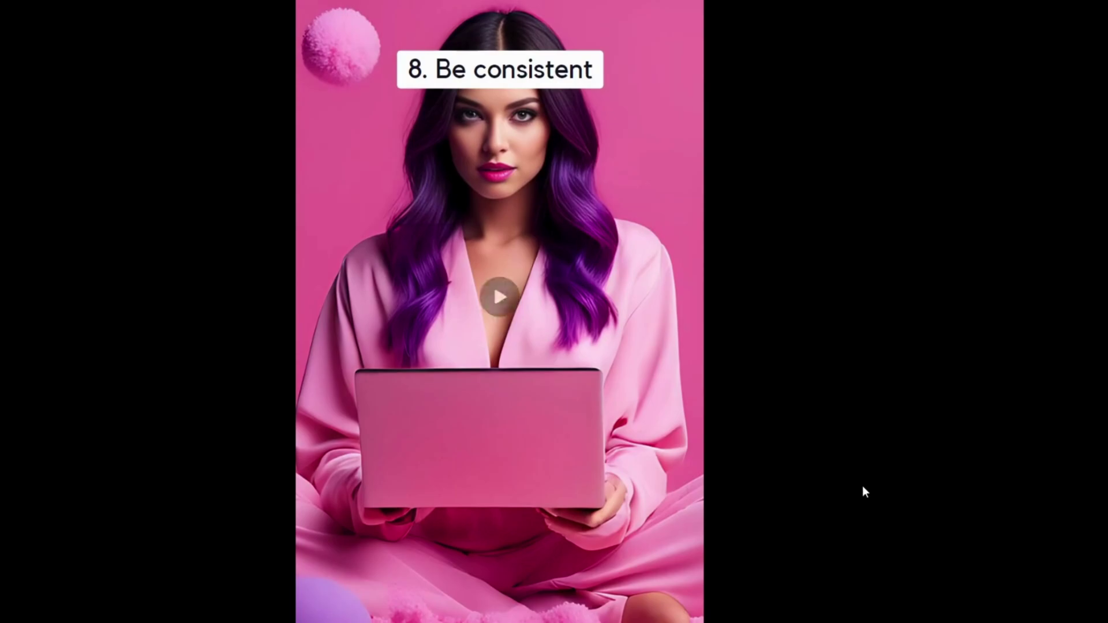
pyautogui.press('Escape')
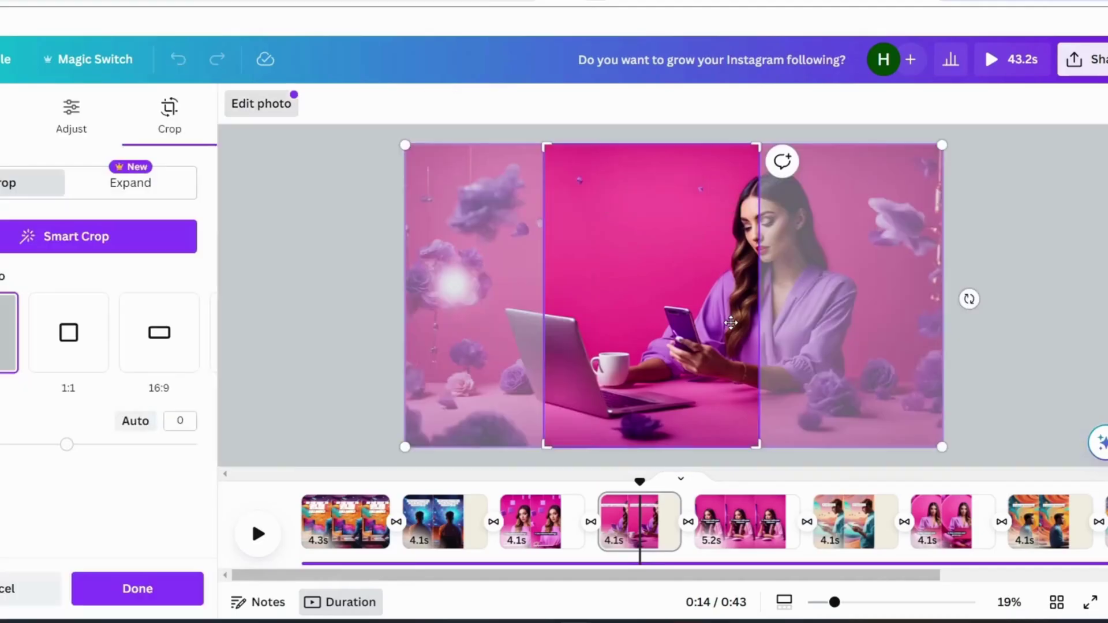
# - Shift the page 4 photo left to show the woman within the crop, and move the "2. Post high-quality content" caption below her hands
pyautogui.moveTo(720, 314); pyautogui.dragTo(663, 314)
pyautogui.click(926, 382)
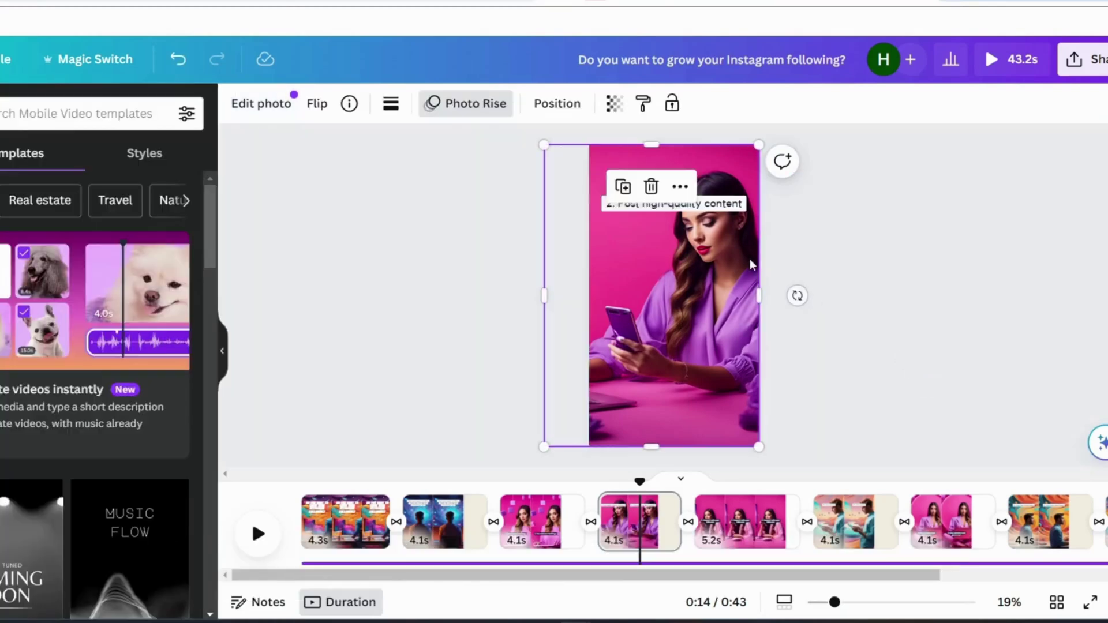
pyautogui.click(724, 254)
pyautogui.moveTo(725, 256); pyautogui.dragTo(718, 384)
# - Go to page 7, "5. Run contests and giveaways", and shift its photo within the crop to center the woman
pyautogui.click(717, 522)
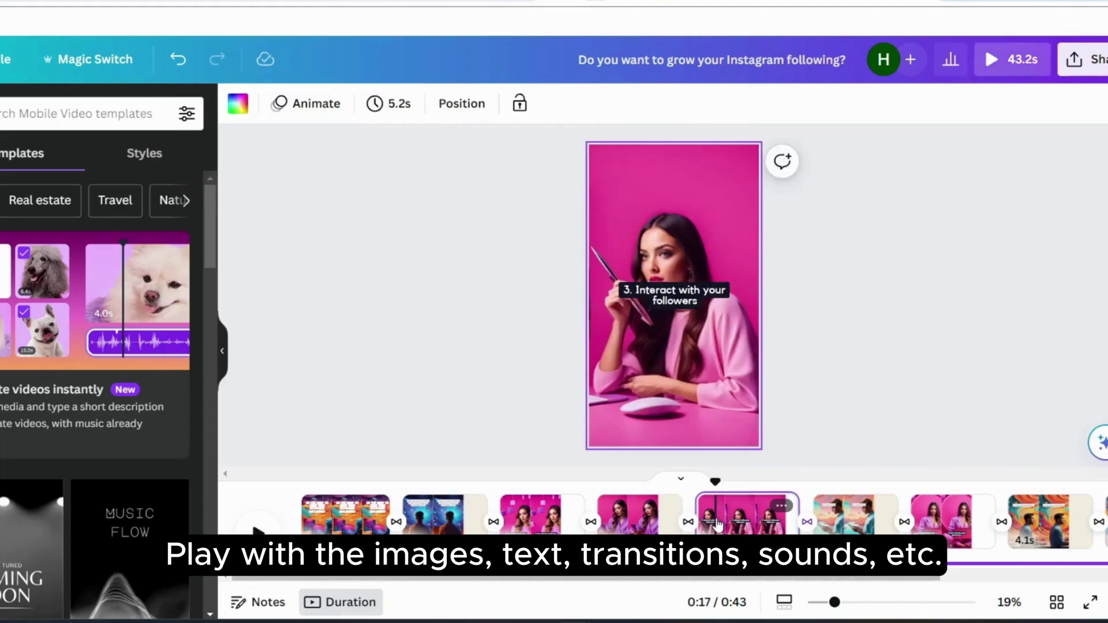
pyautogui.click(837, 524)
pyautogui.click(946, 522)
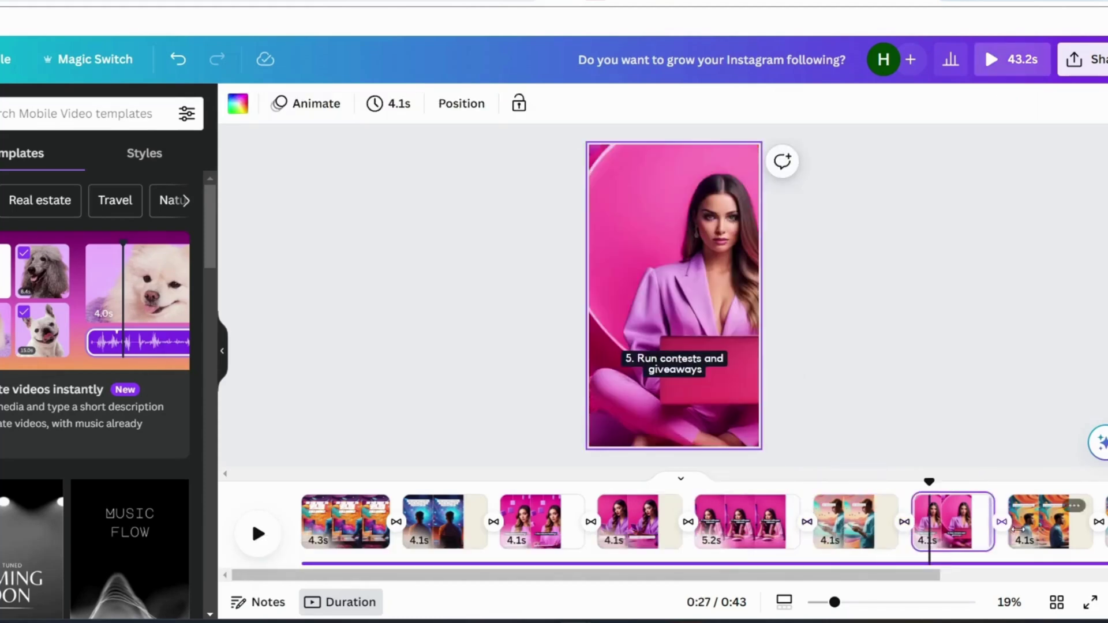
pyautogui.doubleClick(691, 411)
pyautogui.moveTo(703, 416); pyautogui.dragTo(675, 415)
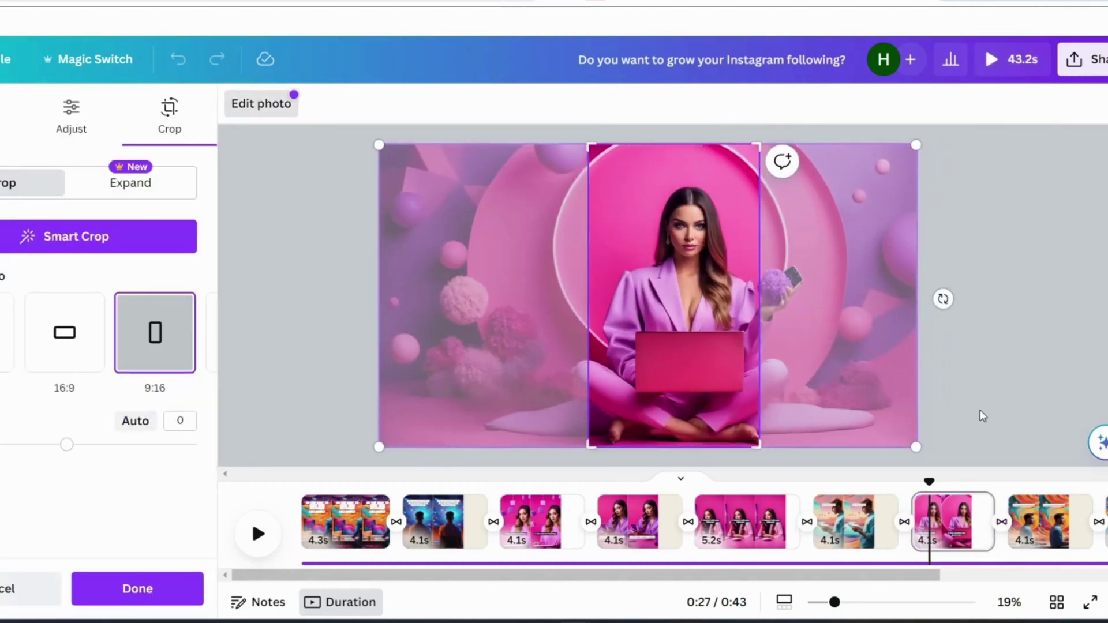
pyautogui.click(982, 415)
# - Shift the photo on the "6. Use paid advertising" page left within its crop to show both the man and his laptop
pyautogui.click(1038, 523)
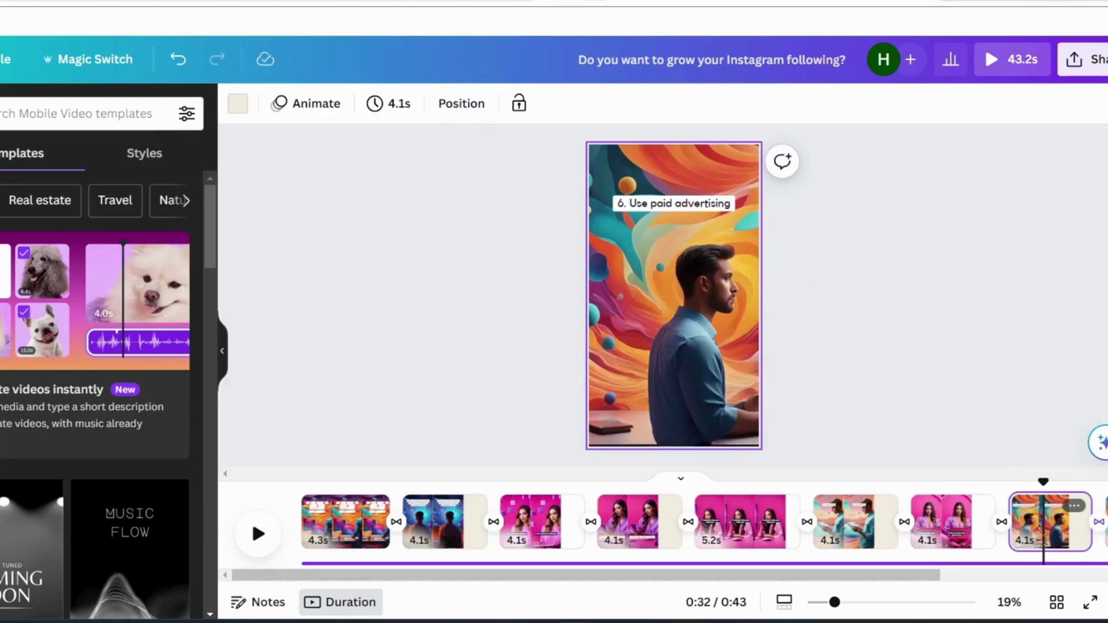
pyautogui.doubleClick(721, 340)
pyautogui.moveTo(711, 349); pyautogui.dragTo(642, 359)
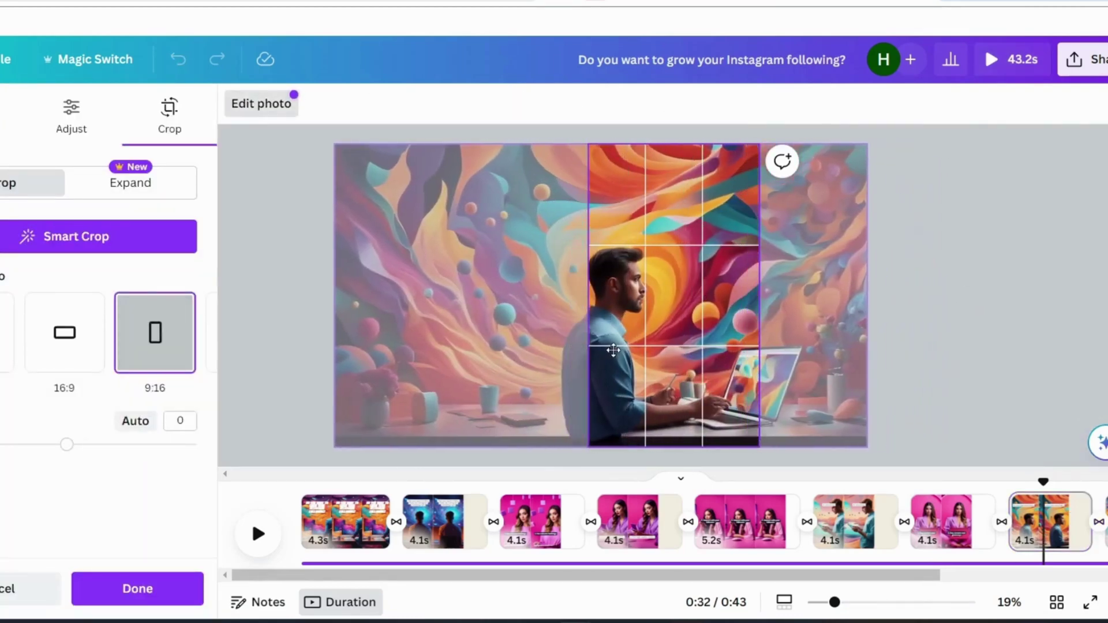
pyautogui.click(973, 409)
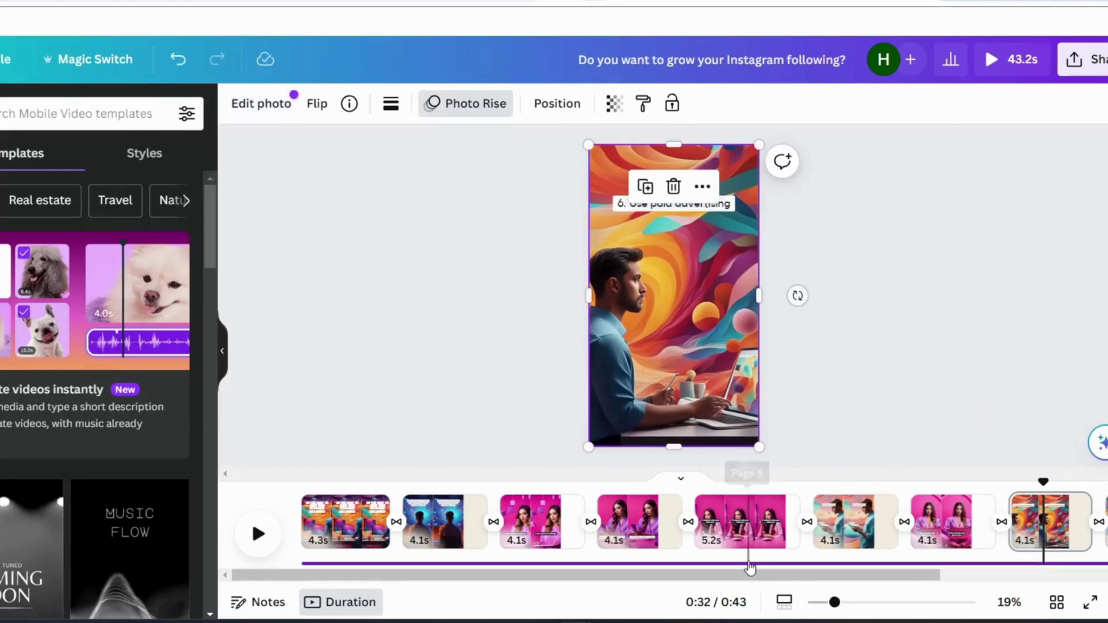
# - Change the transition between pages 1 and 2 to Flow
pyautogui.hscroll(5, 767, 547)
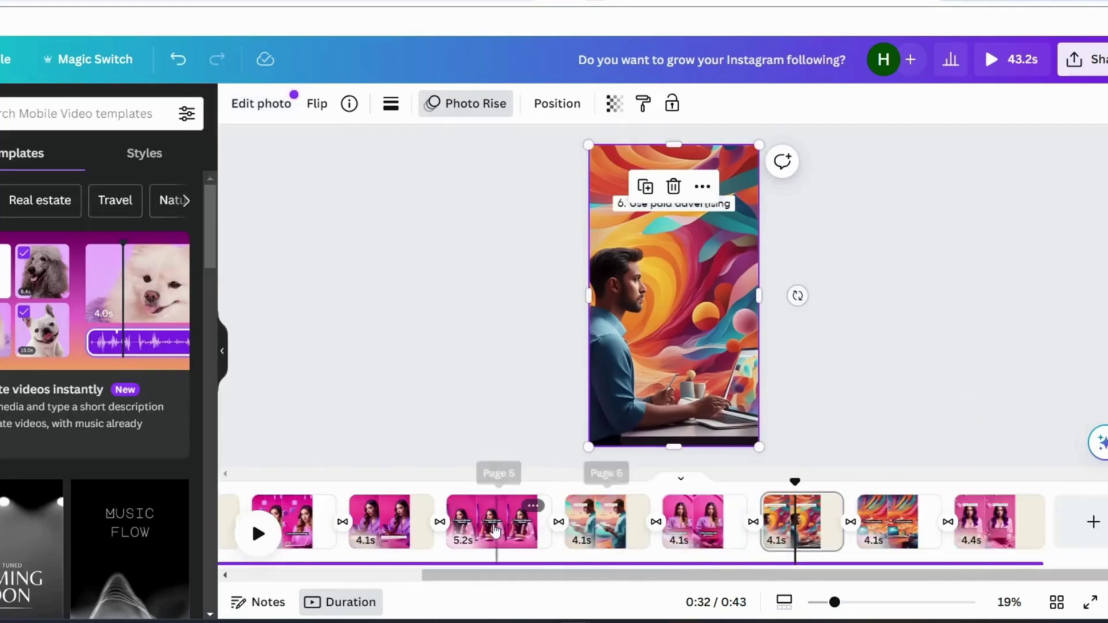
pyautogui.moveTo(445, 575); pyautogui.dragTo(262, 566)
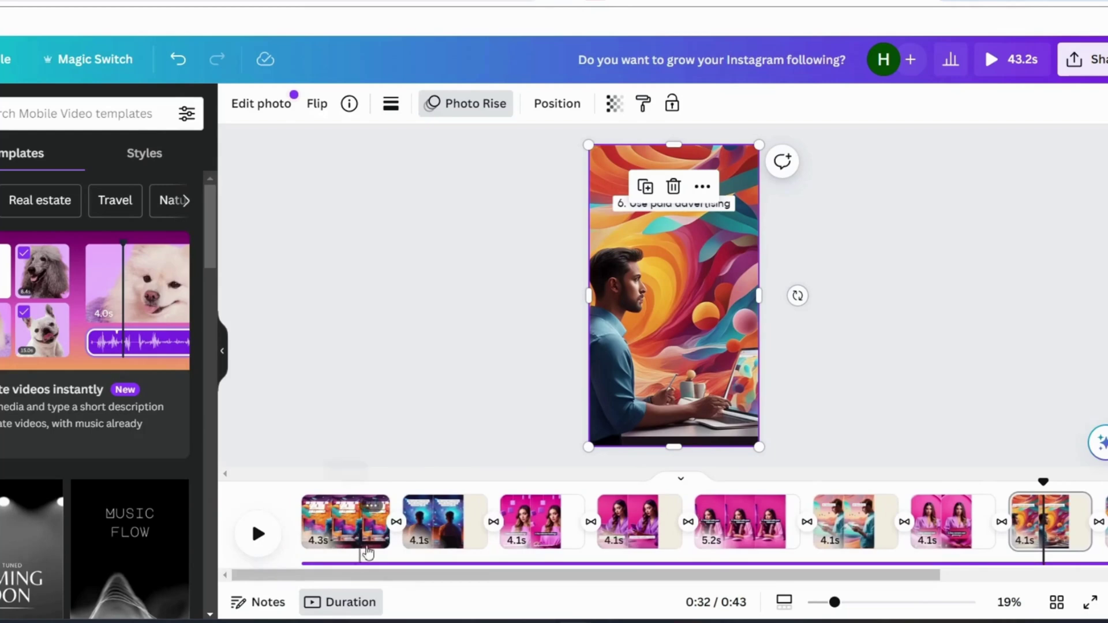
pyautogui.click(395, 523)
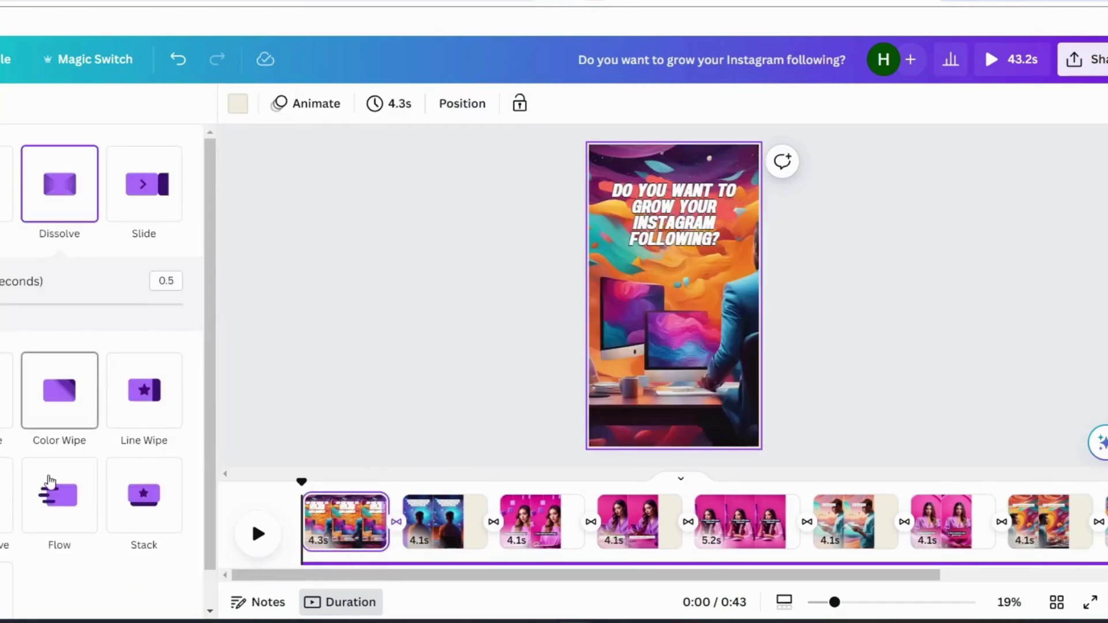
pyautogui.click(49, 482)
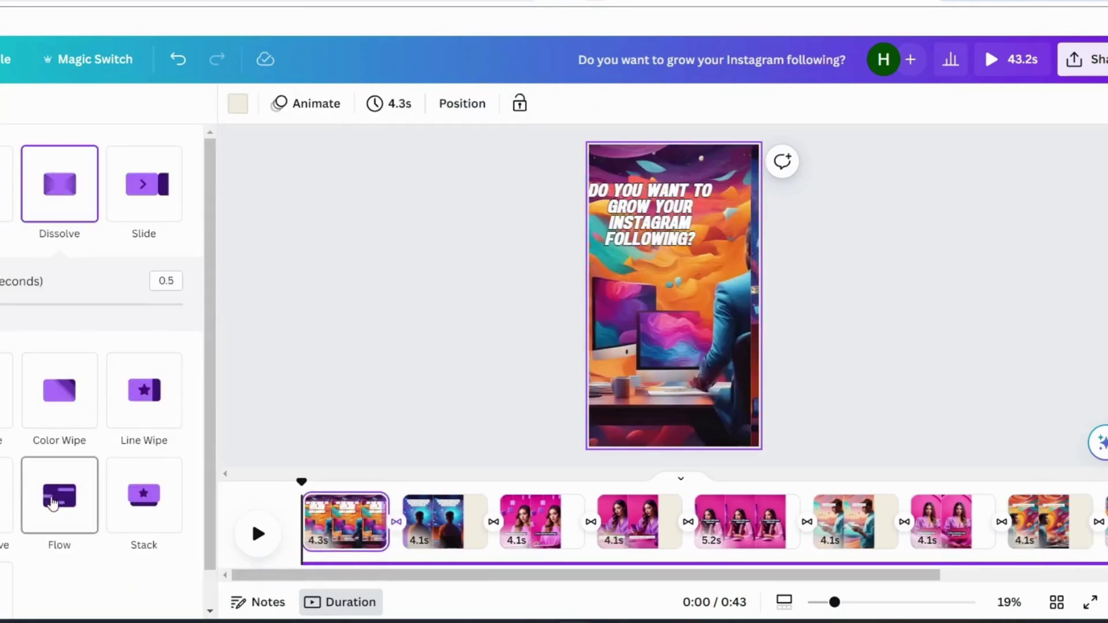
pyautogui.scroll(-3, 49, 499)
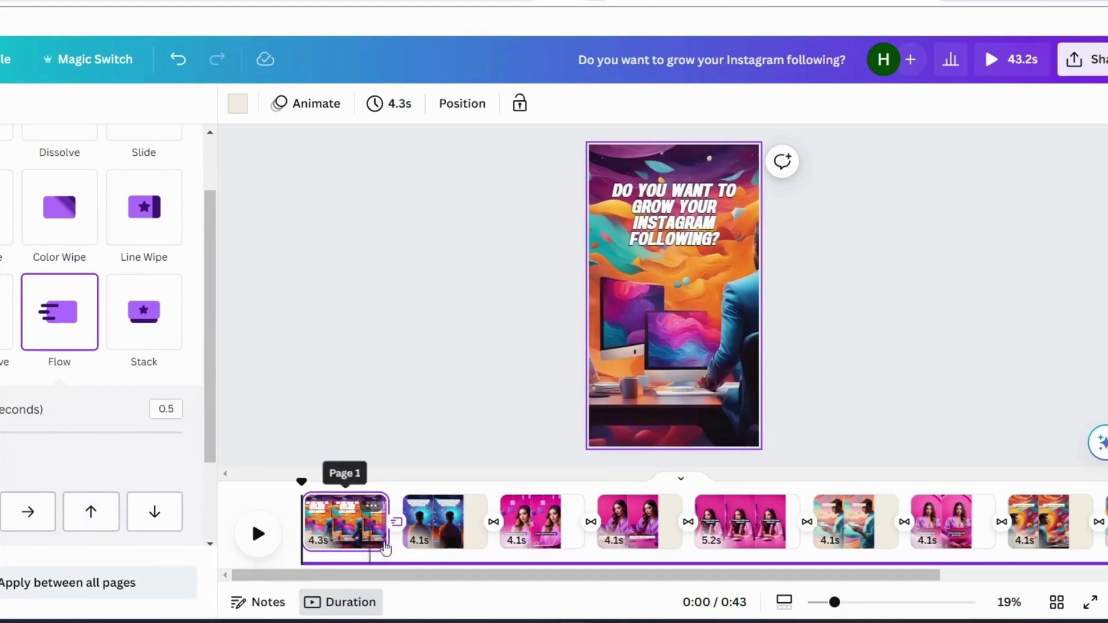
# - Change the transition between pages 2 and 3 to Flow
pyautogui.click(494, 523)
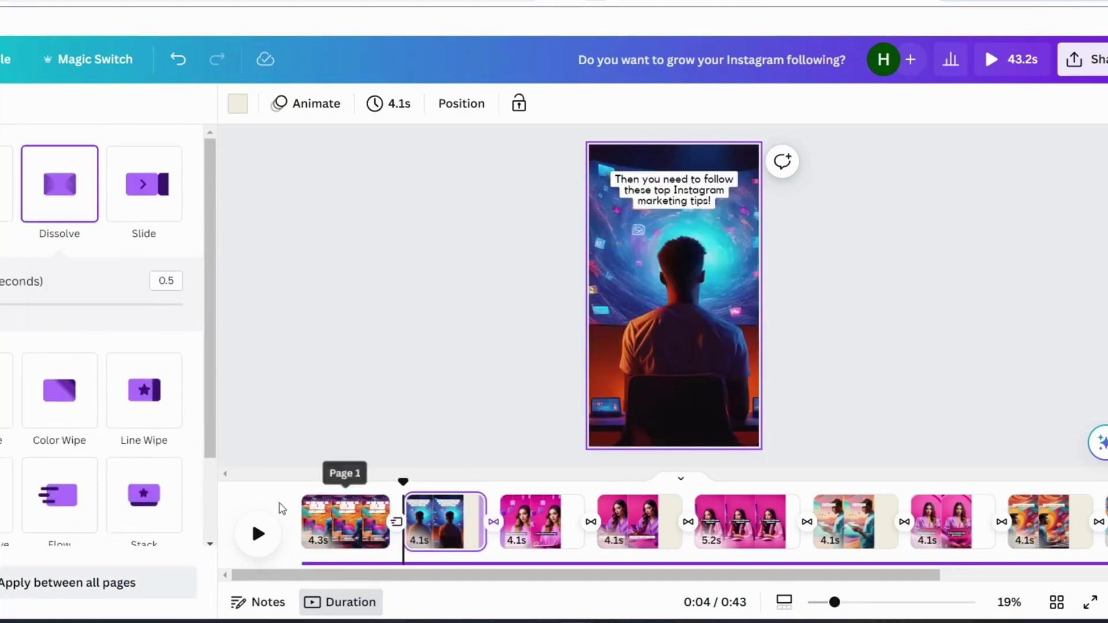
pyautogui.scroll(-2, 89, 487)
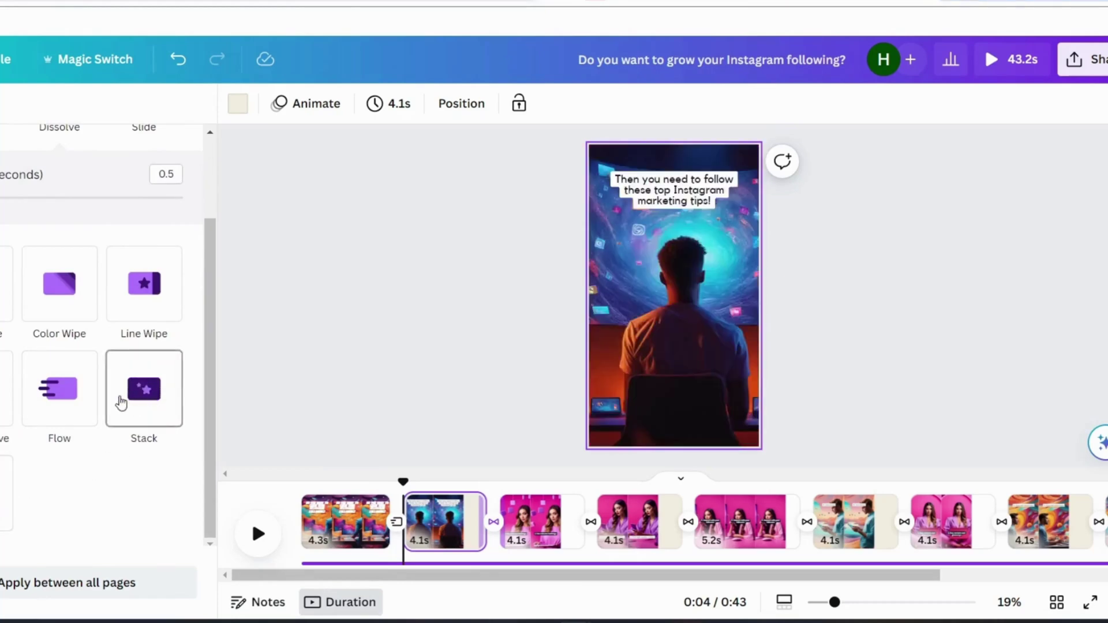
pyautogui.click(77, 393)
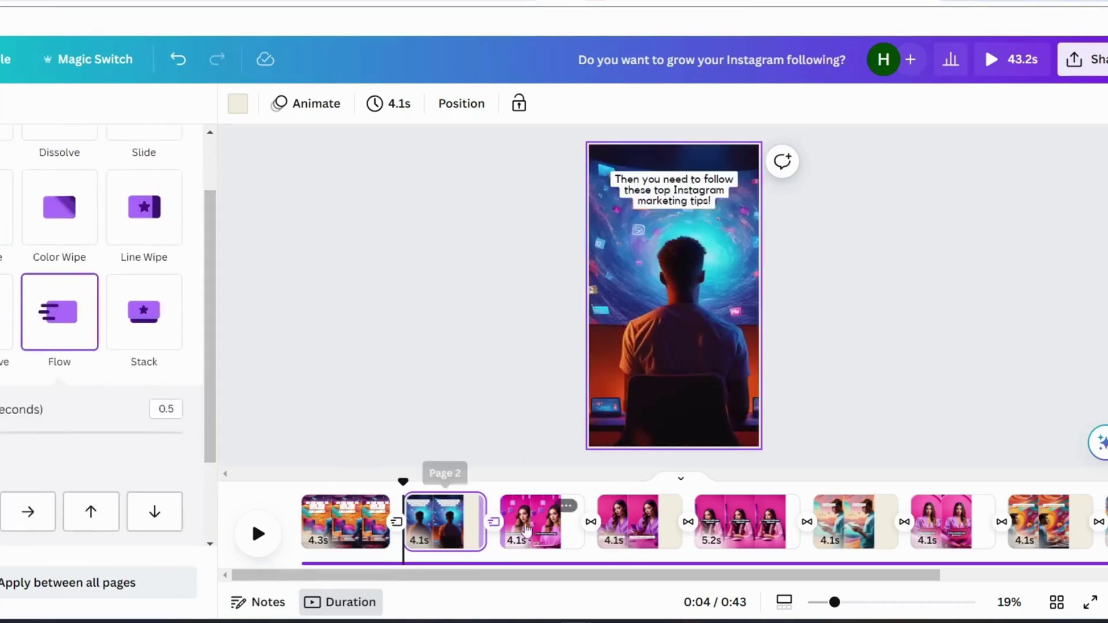
# - Change the transition between pages 3 and 4 to Color Wipe and go to page 4
pyautogui.click(590, 524)
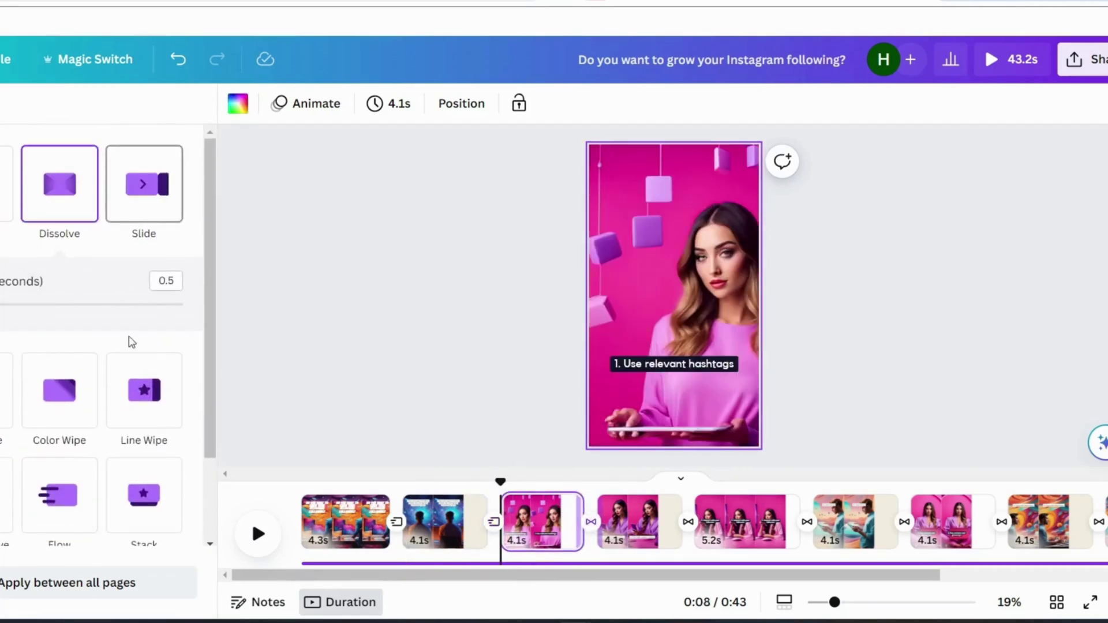
pyautogui.scroll(-2, 131, 342)
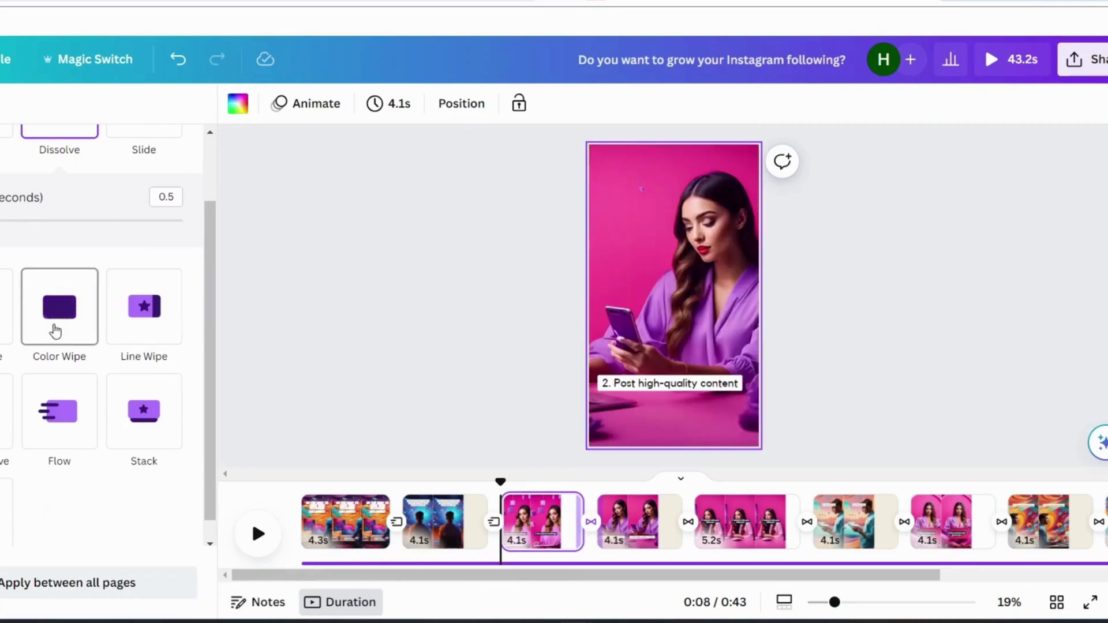
pyautogui.click(55, 331)
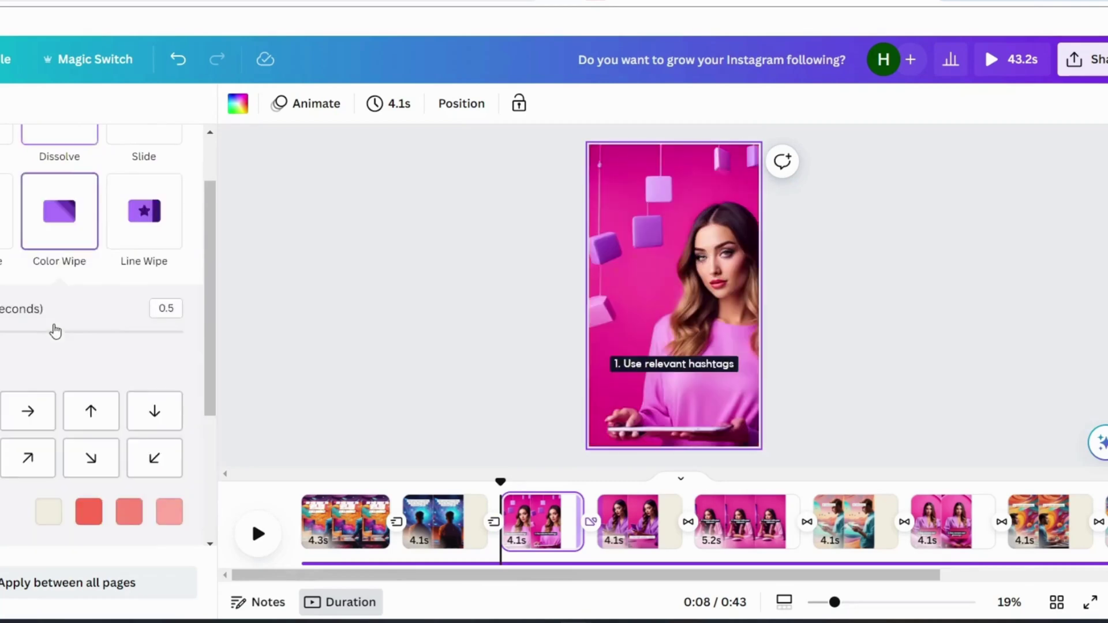
pyautogui.click(434, 398)
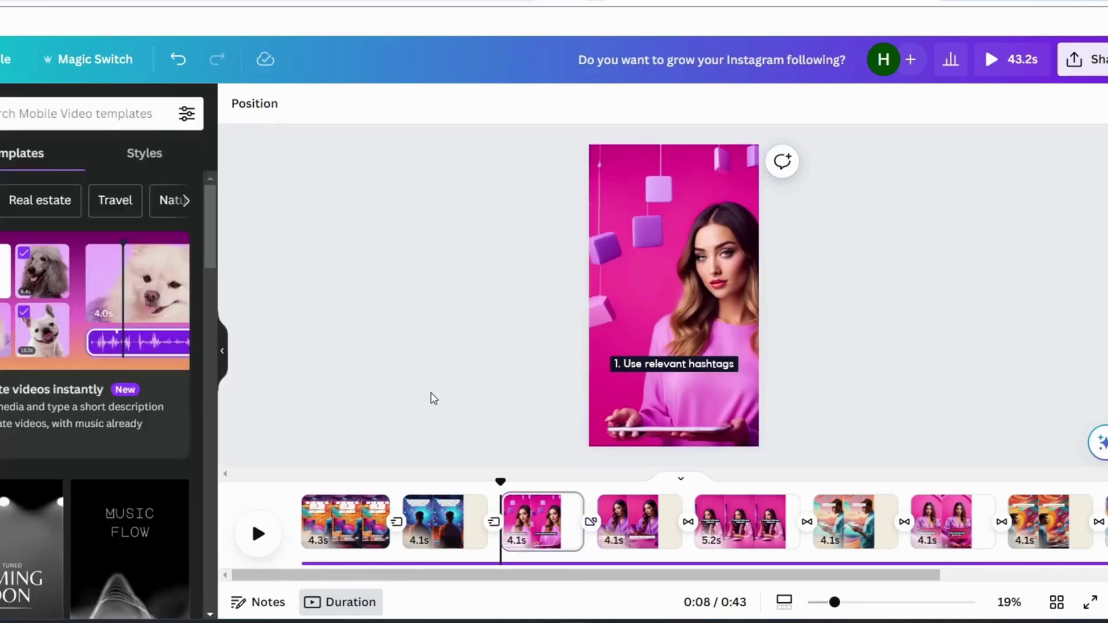
pyautogui.press('Right')
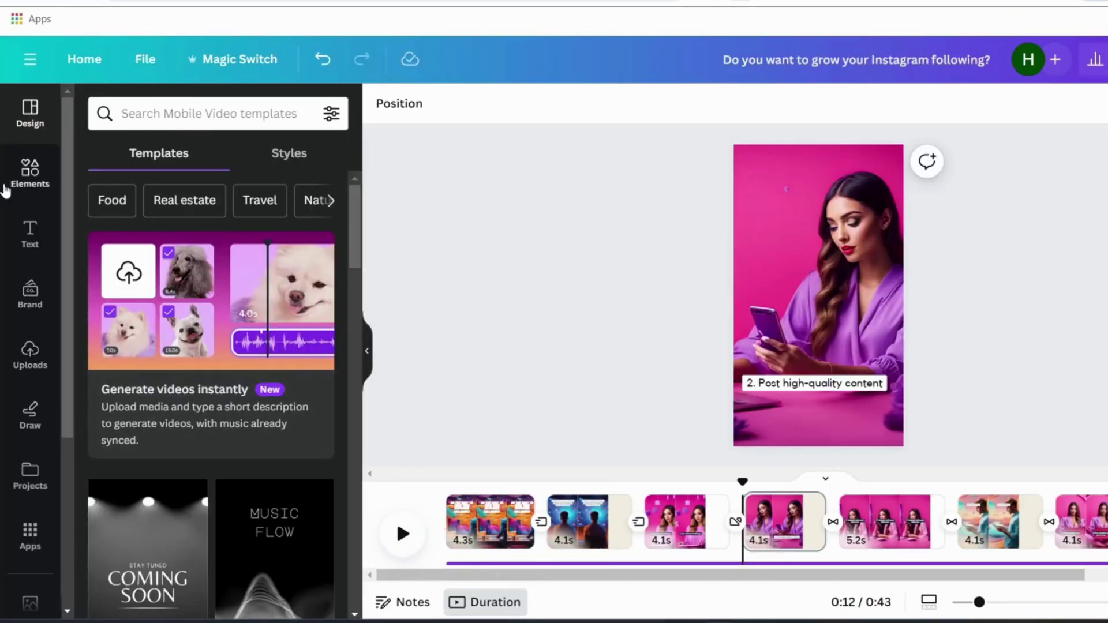
# - Search the audio library for "epic"
pyautogui.scroll(-3, 32, 490)
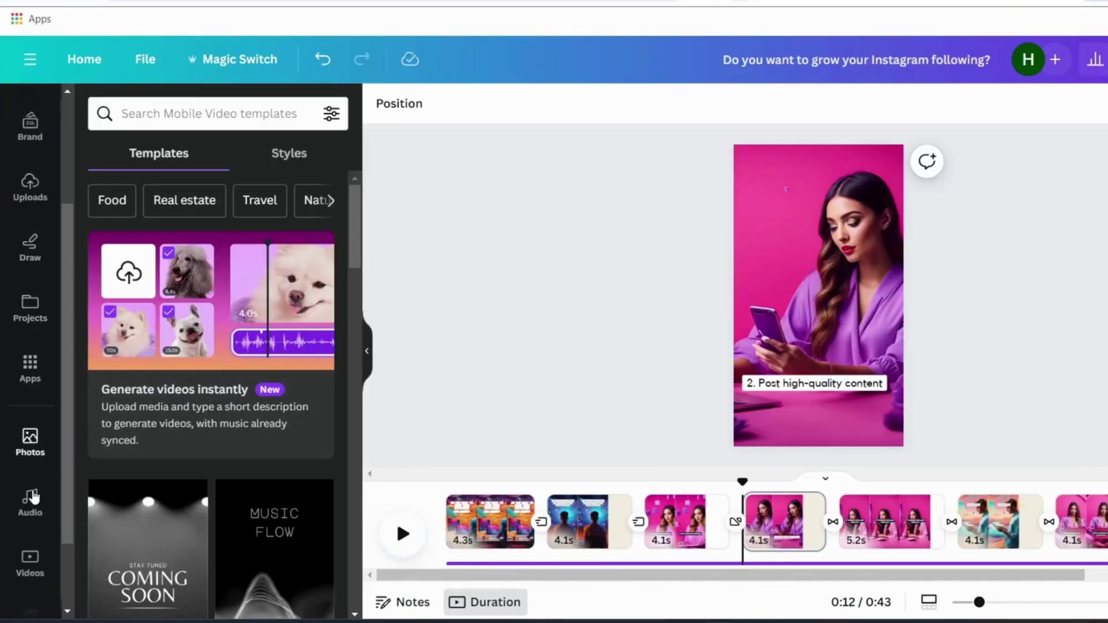
pyautogui.scroll(-2, 32, 497)
pyautogui.click(30, 420)
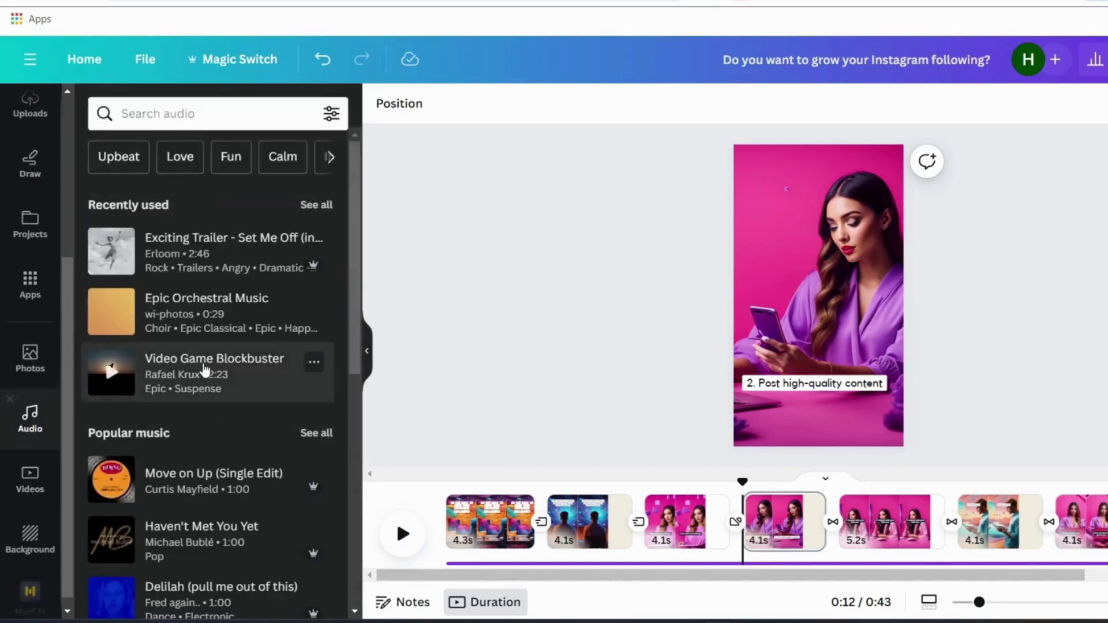
pyautogui.click(168, 113)
pyautogui.write('epic')
pyautogui.press('Return')
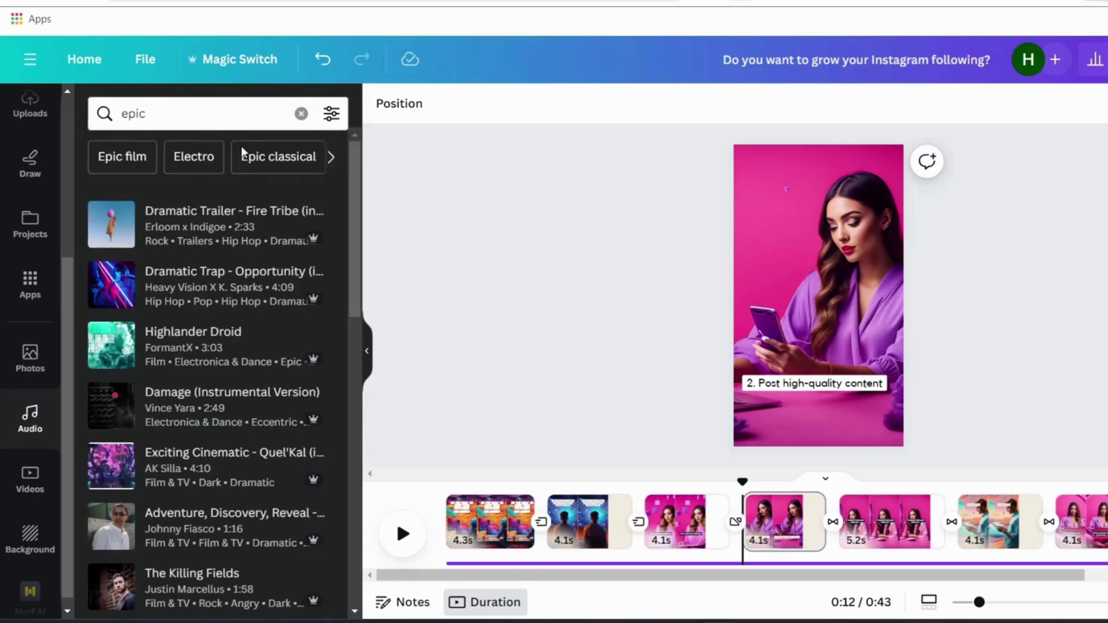
pyautogui.scroll(-1, 512, 353)
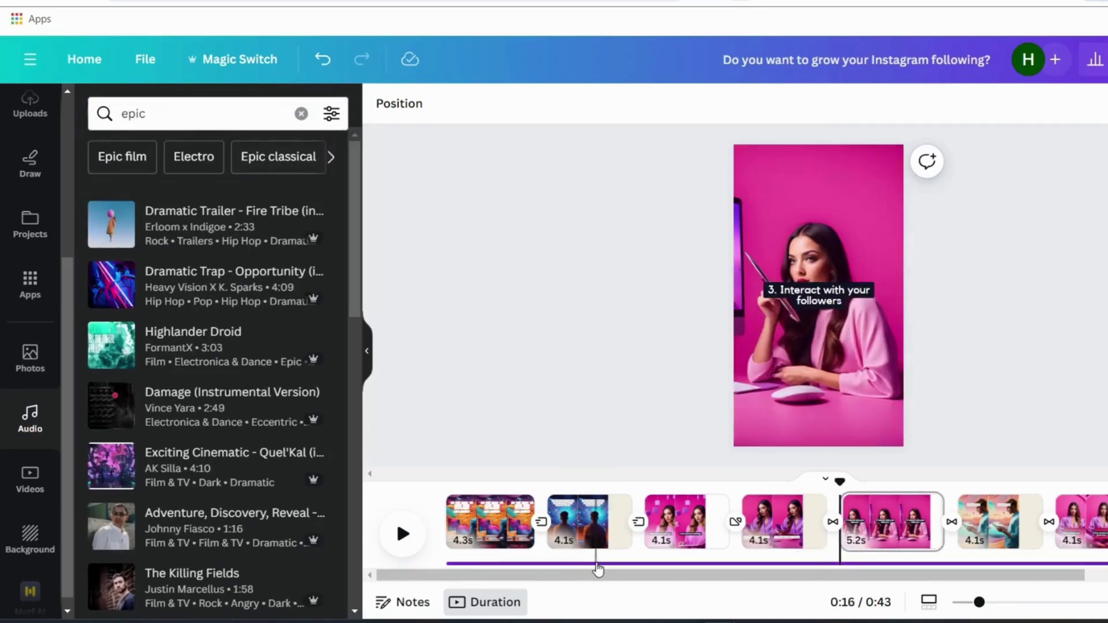
# - Replace the existing soundtrack with the "Dramatic Trap - Opportunity" track, placed from the start of the video
pyautogui.click(598, 570)
pyautogui.click(580, 502)
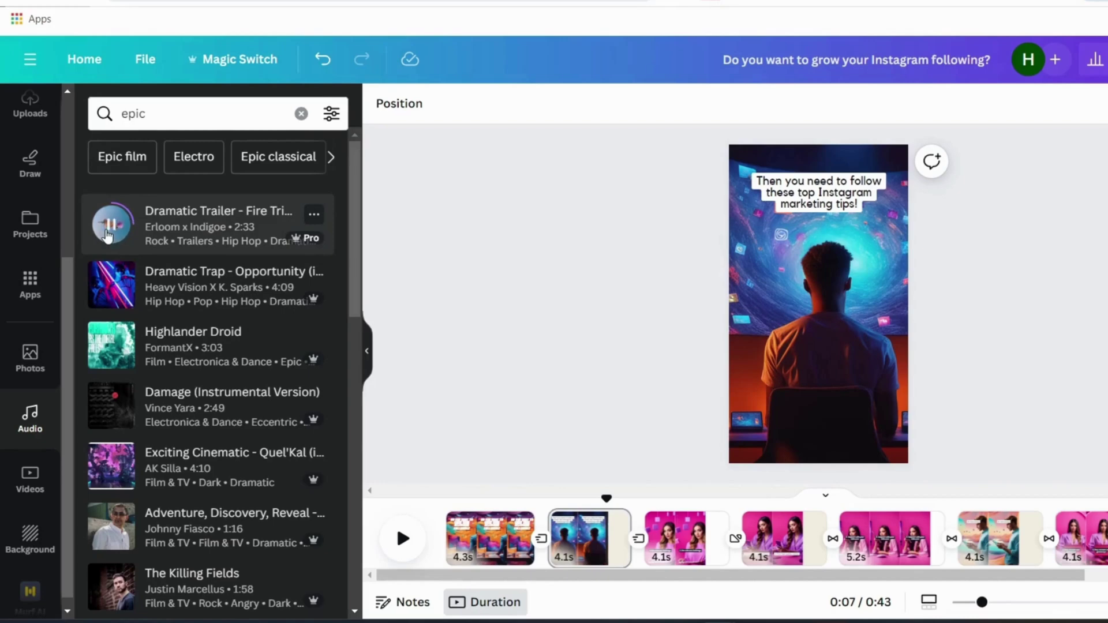
pyautogui.click(111, 295)
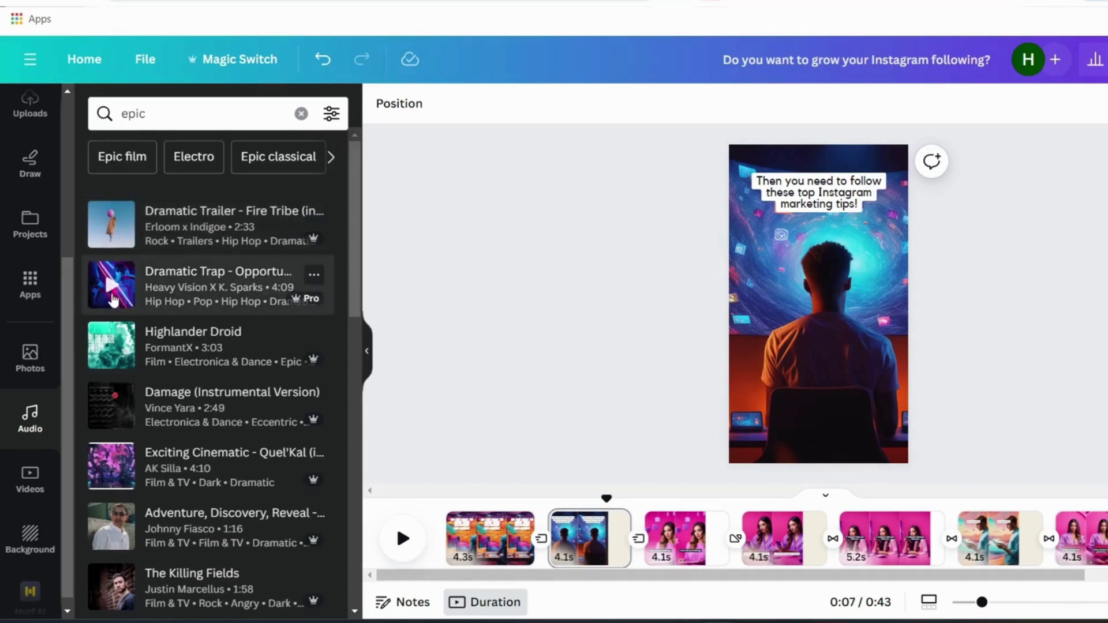
pyautogui.moveTo(198, 292); pyautogui.dragTo(490, 556)
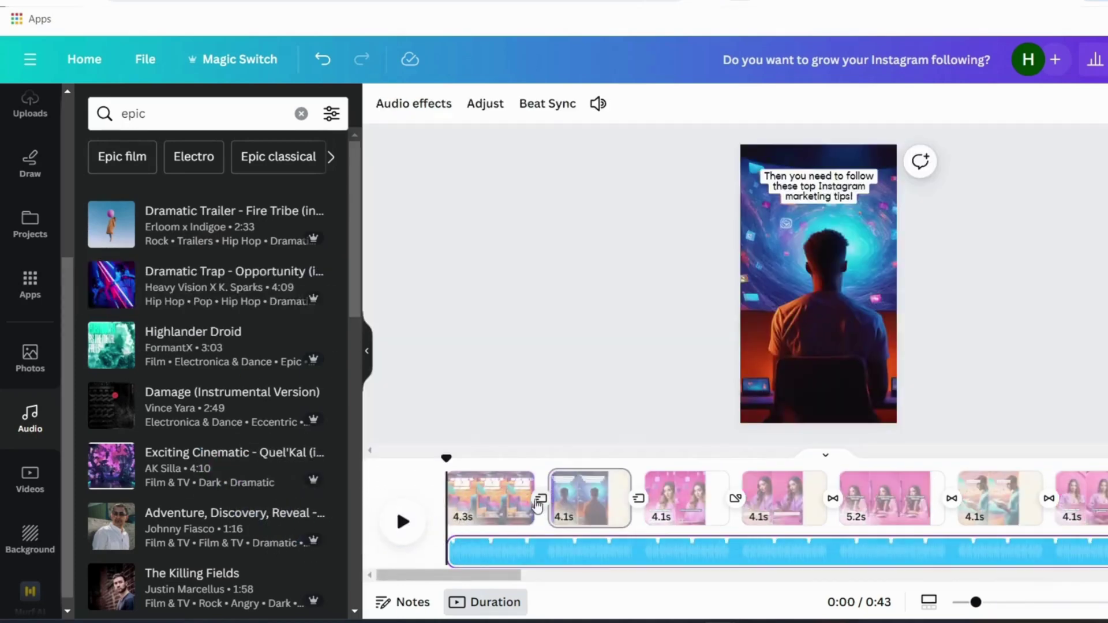
# - Preview the soundtrack, shift the music inside its clip so its louder section starts with the video, and play it again
pyautogui.click(402, 522)
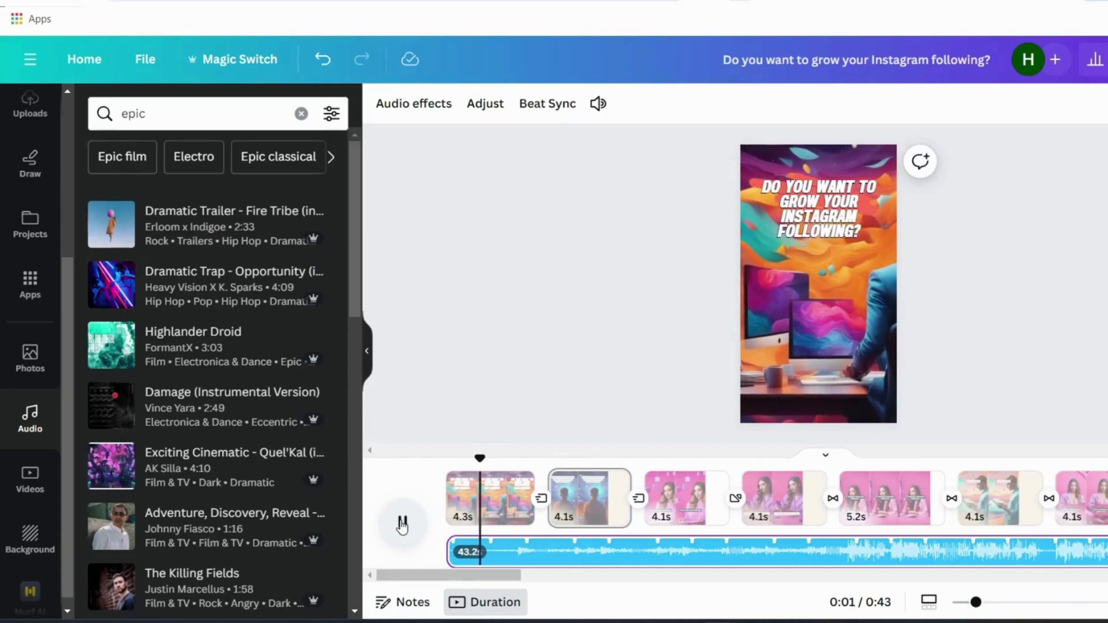
pyautogui.click(402, 522)
pyautogui.moveTo(623, 562); pyautogui.dragTo(483, 557)
pyautogui.click(412, 522)
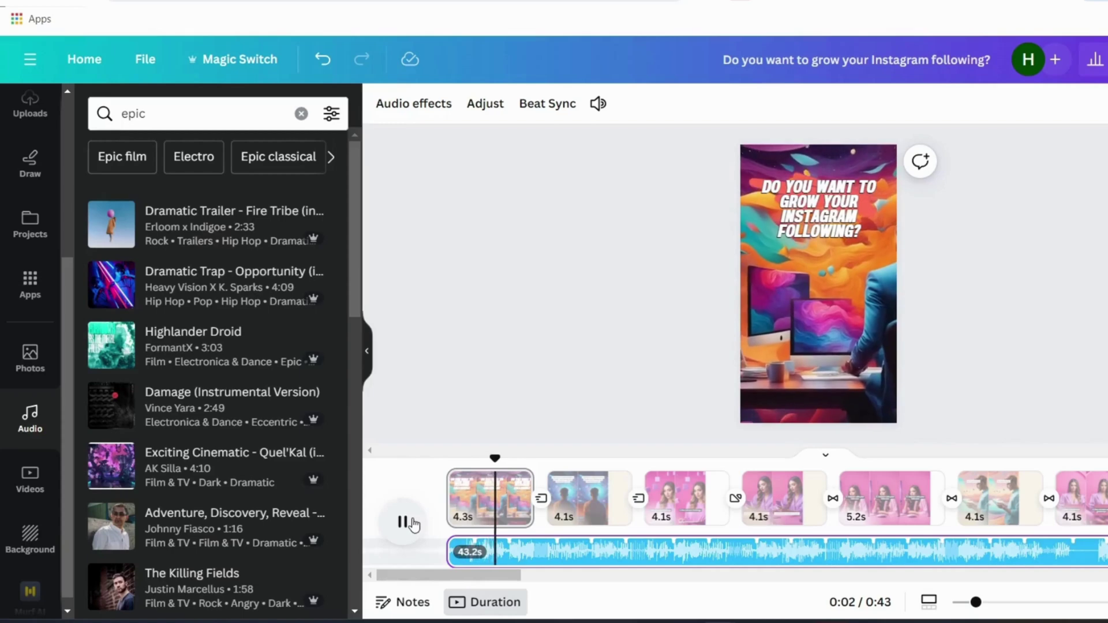
# - Reposition the page 1 photo within its 9:16 crop so the man in the blue suit is fully in frame
pyautogui.doubleClick(808, 361)
pyautogui.moveTo(808, 361); pyautogui.dragTo(757, 361)
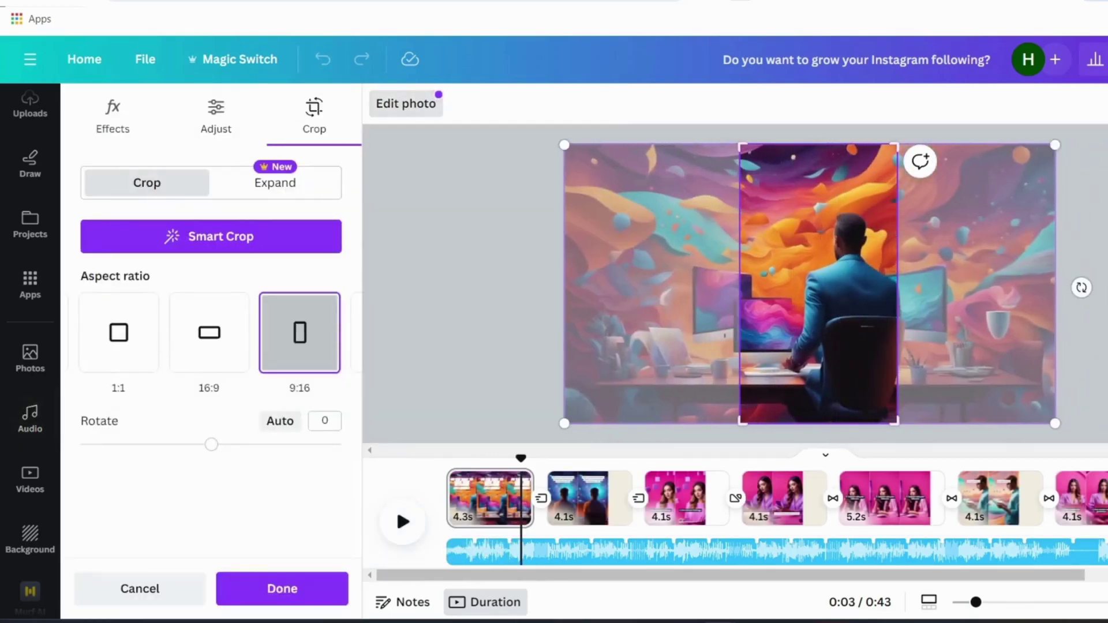
pyautogui.press('Return')
# - Play the video from the start to check the transitions, images and music
pyautogui.moveTo(522, 458); pyautogui.dragTo(445, 456)
pyautogui.click(403, 522)
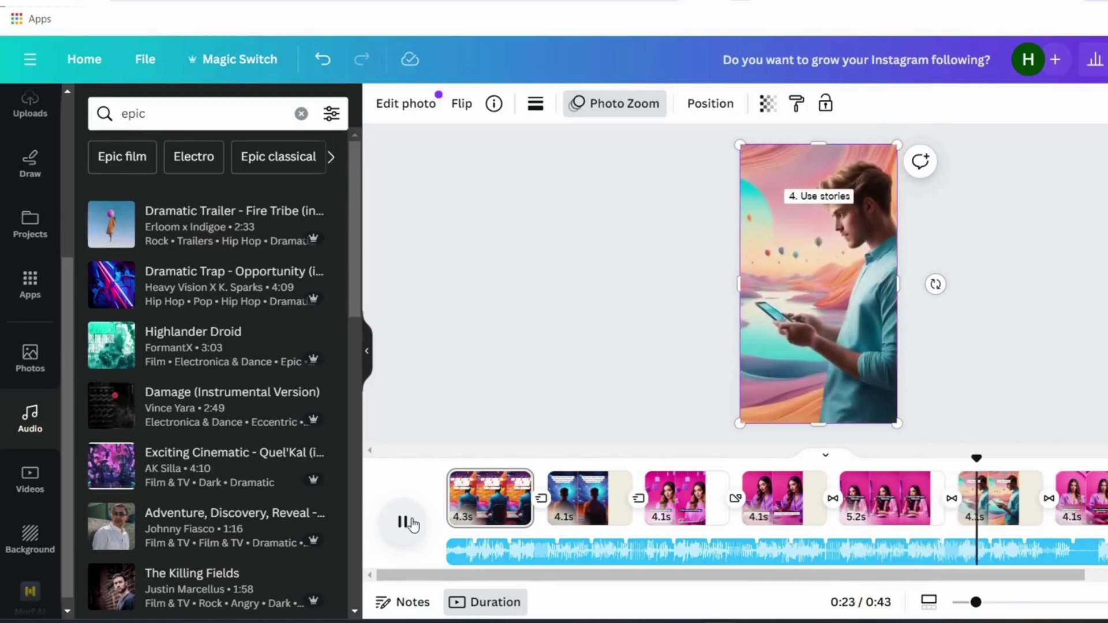
pyautogui.click(411, 524)
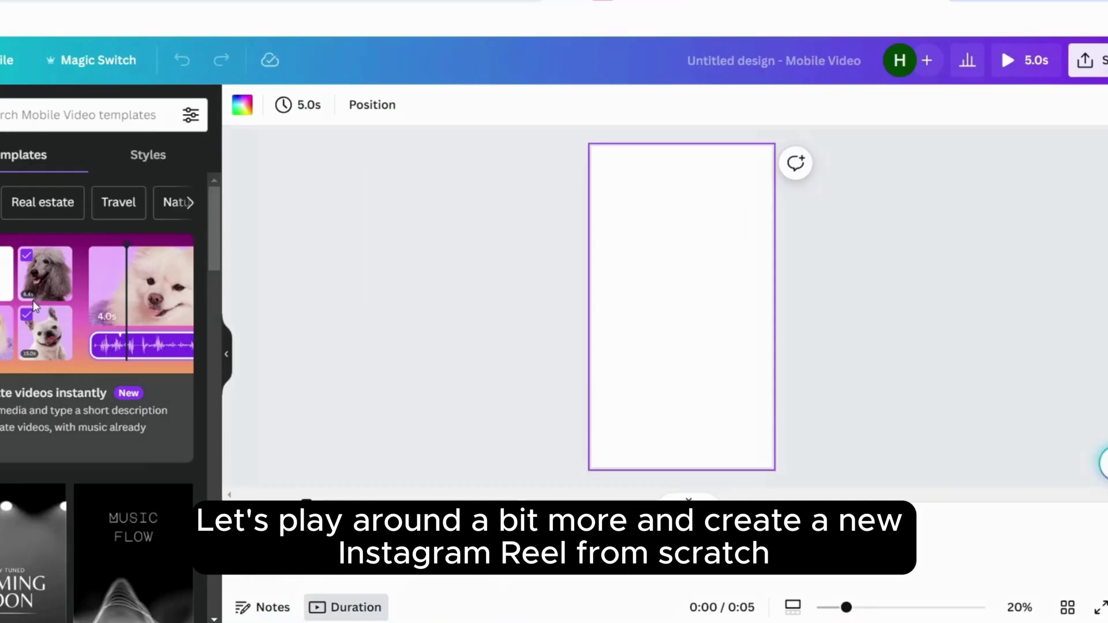
# - Start a Magic Design video in the blank mobile video design and select ten uploaded images for it
pyautogui.click(34, 306)
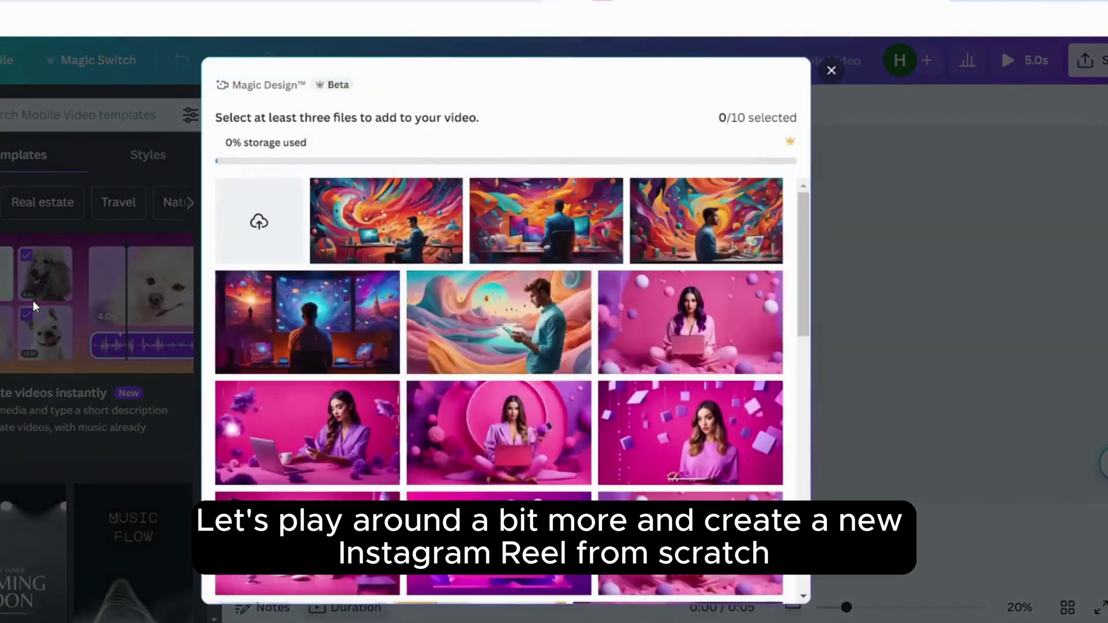
pyautogui.click(387, 219)
pyautogui.click(507, 306)
pyautogui.click(545, 222)
pyautogui.click(683, 227)
pyautogui.click(690, 285)
pyautogui.click(306, 323)
pyautogui.scroll(-2, 346, 340)
pyautogui.click(369, 346)
pyautogui.click(472, 334)
pyautogui.click(689, 346)
pyautogui.scroll(-2, 689, 346)
pyautogui.click(690, 372)
pyautogui.click(356, 367)
pyautogui.click(356, 367)
# - Generate the video from the description "Digital Marketing Tips for 2024" and play the result full screen
pyautogui.click(387, 506)
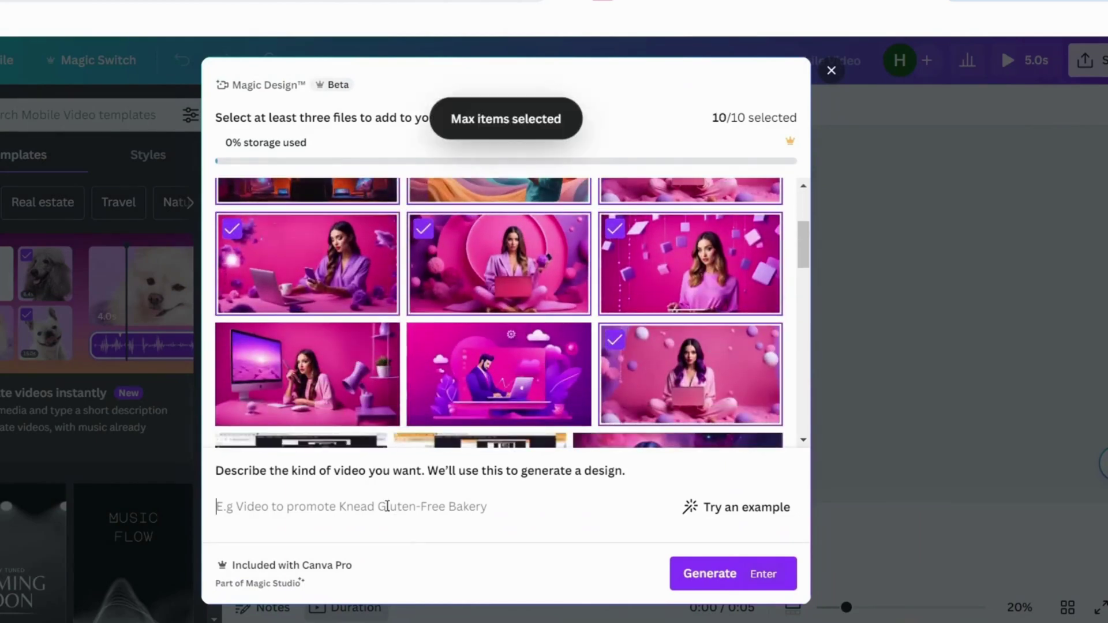
pyautogui.write('Digital')
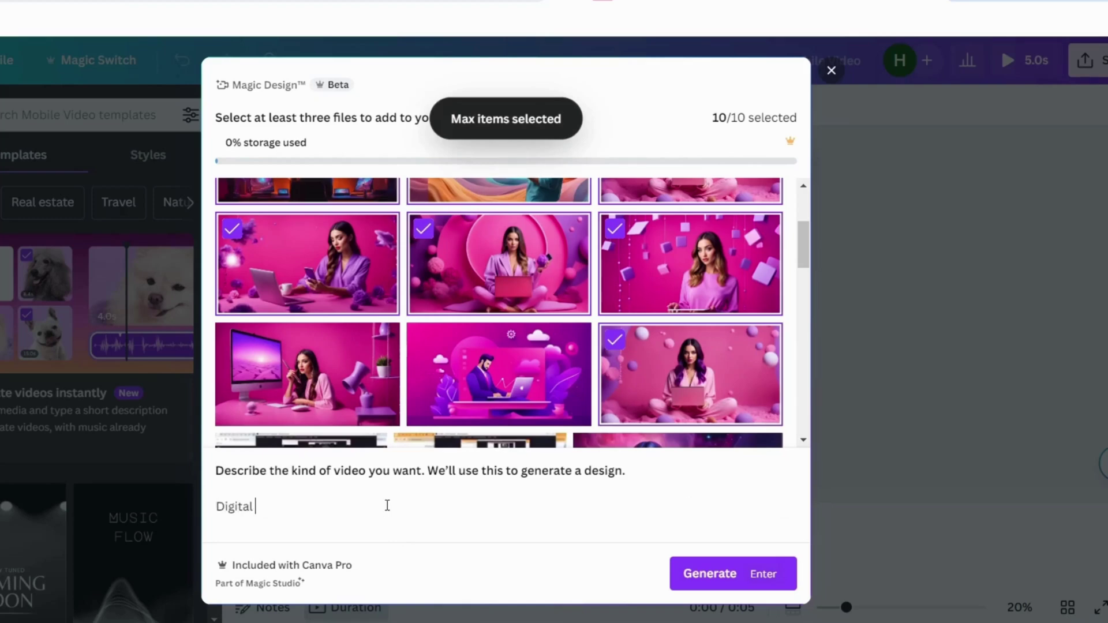
pyautogui.write(' Marketing Tips for 2')
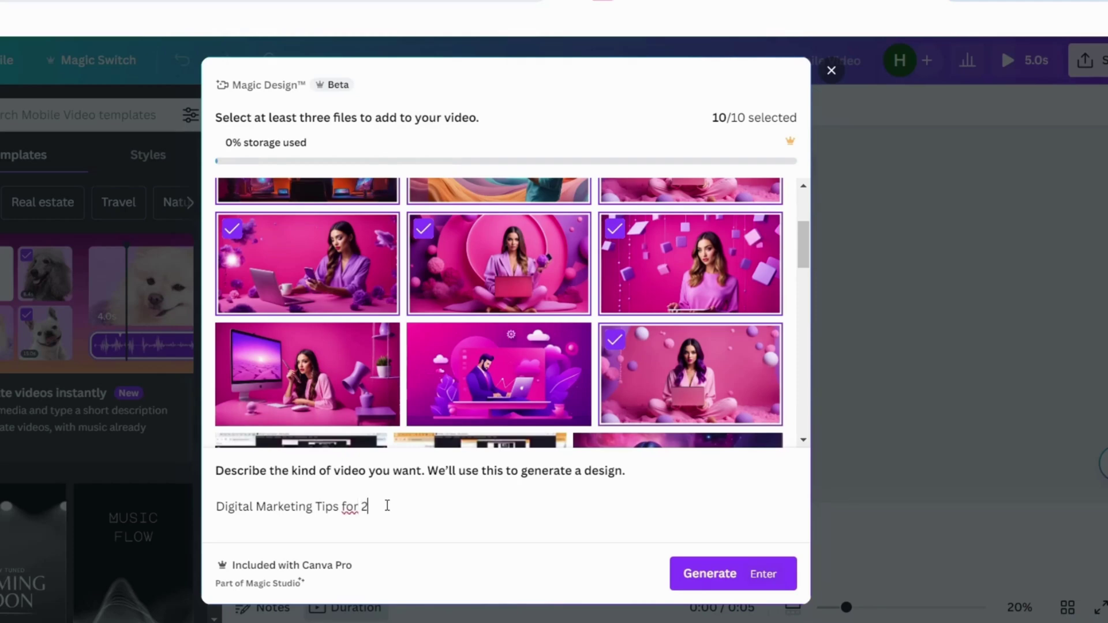
pyautogui.write('024')
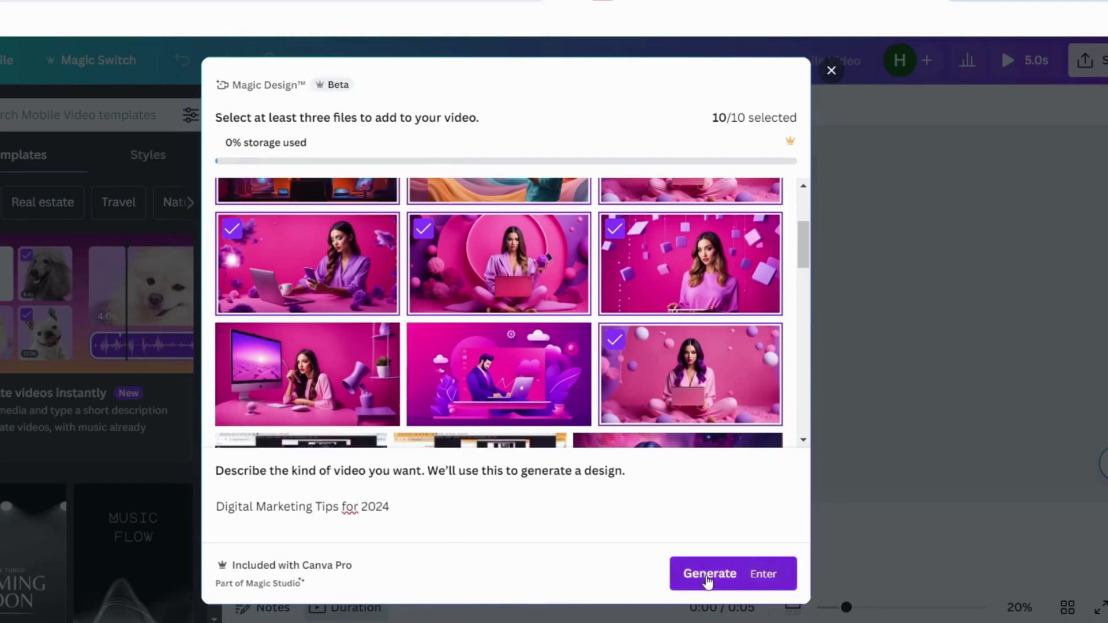
pyautogui.click(707, 577)
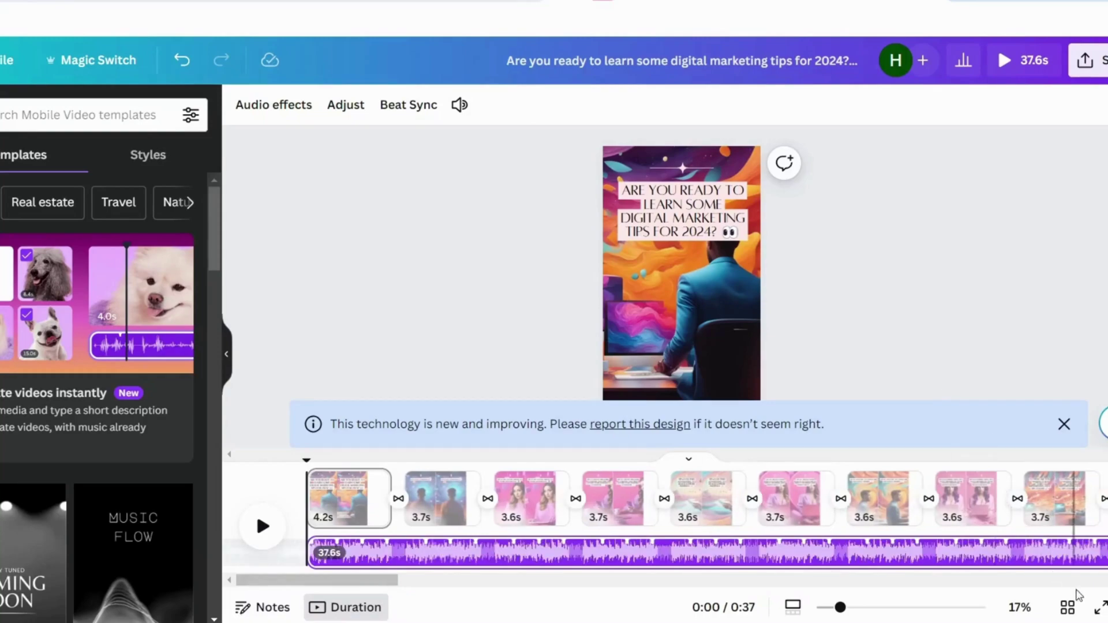
pyautogui.click(1099, 611)
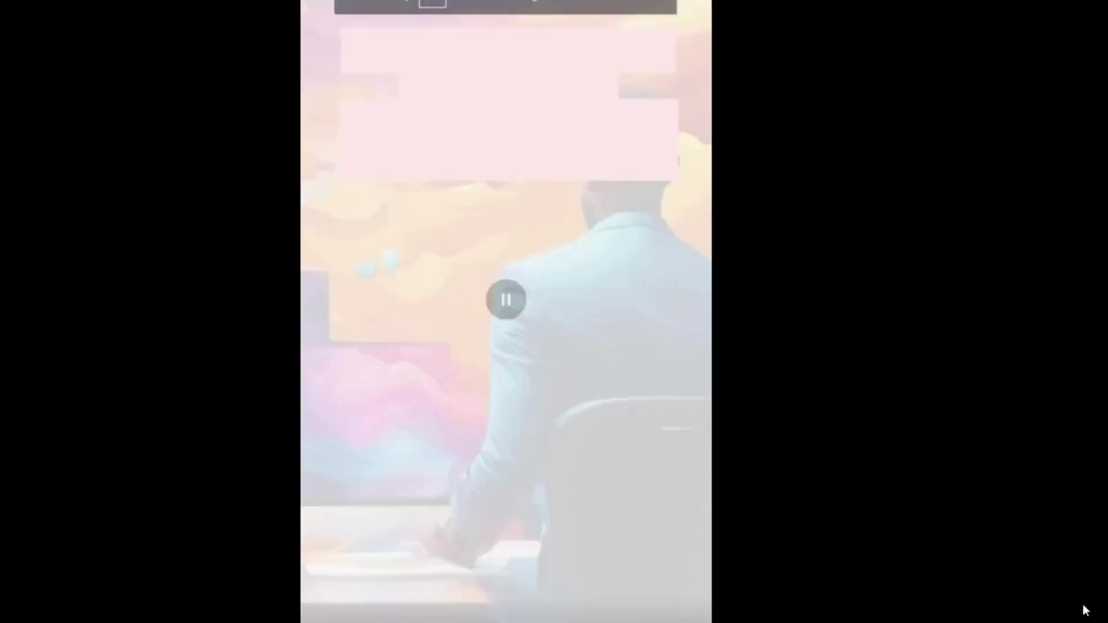